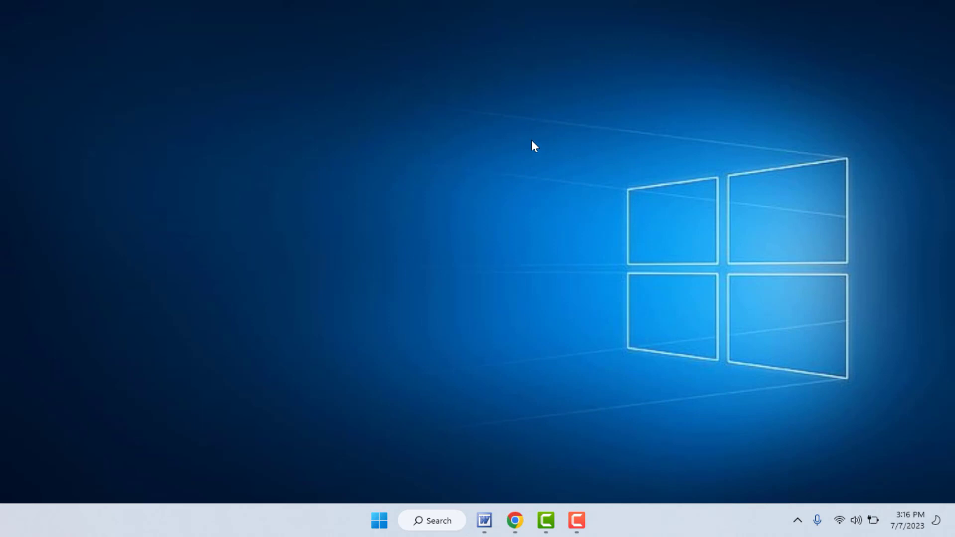
# Open File Explorer at This PC with Win+E
pyautogui.press('super+e')
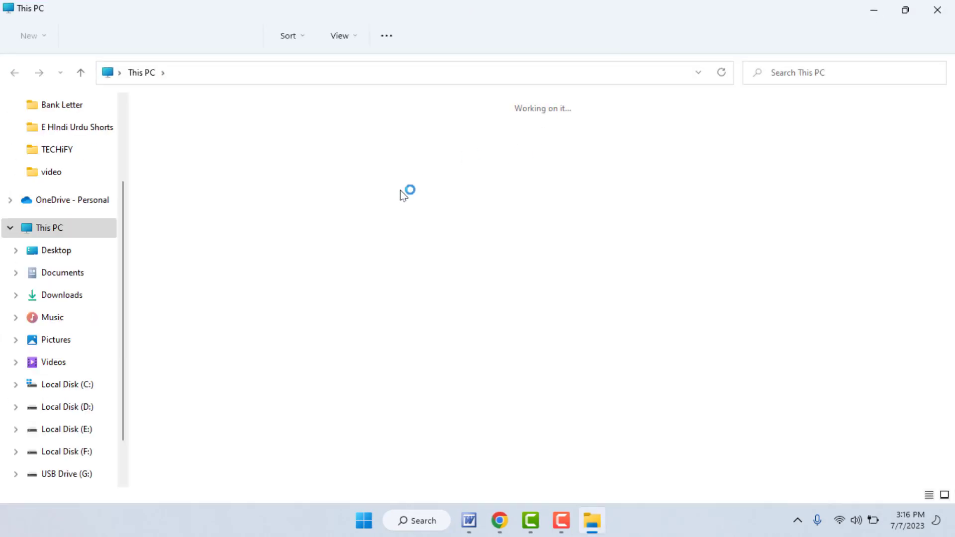
# Open USB Drive (G:) to list its three files, including 01081975.pdf and Letter With Sign.png
pyautogui.doubleClick(247, 283)
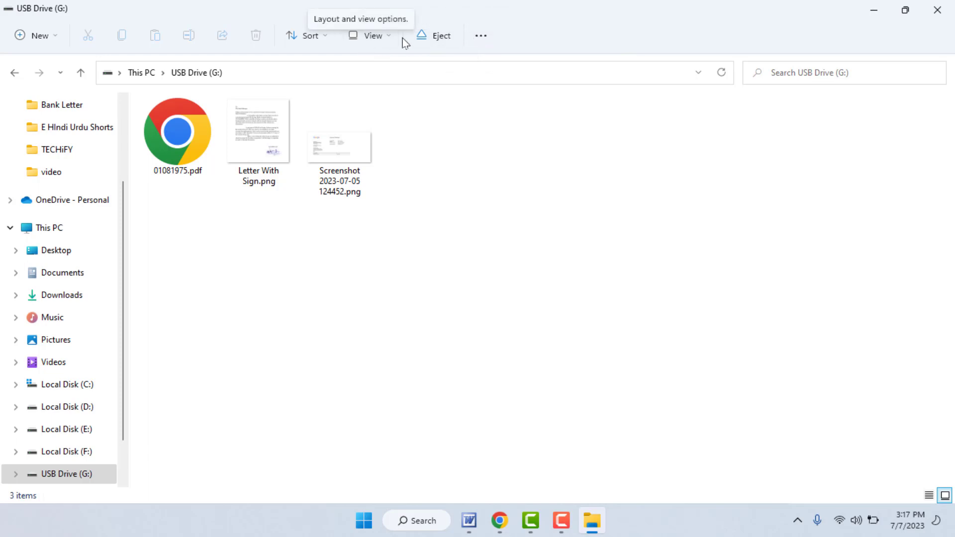
pyautogui.click(373, 46)
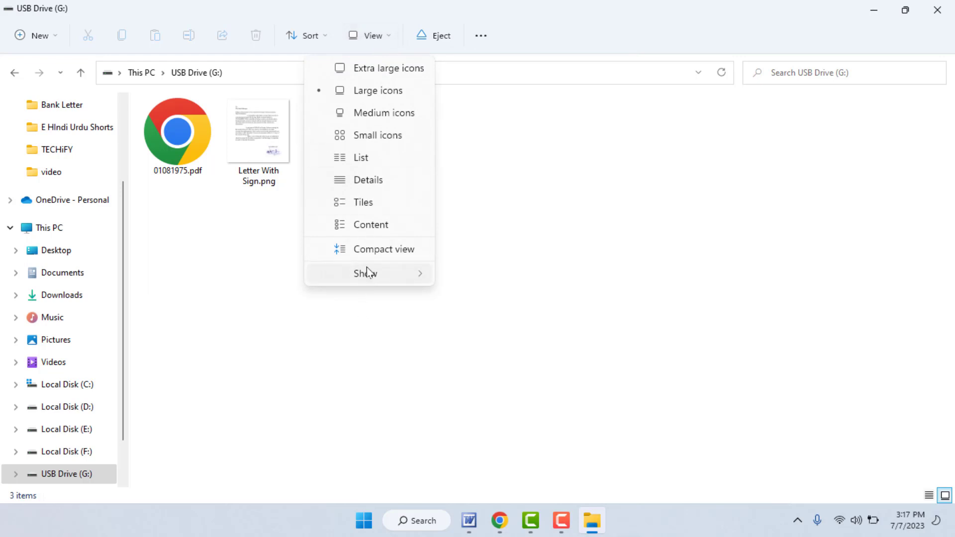
# Turn on Hidden items so Screenshot 2023-07-05 124452.png appears, then refresh USB Drive (G:)
pyautogui.moveTo(369, 272)
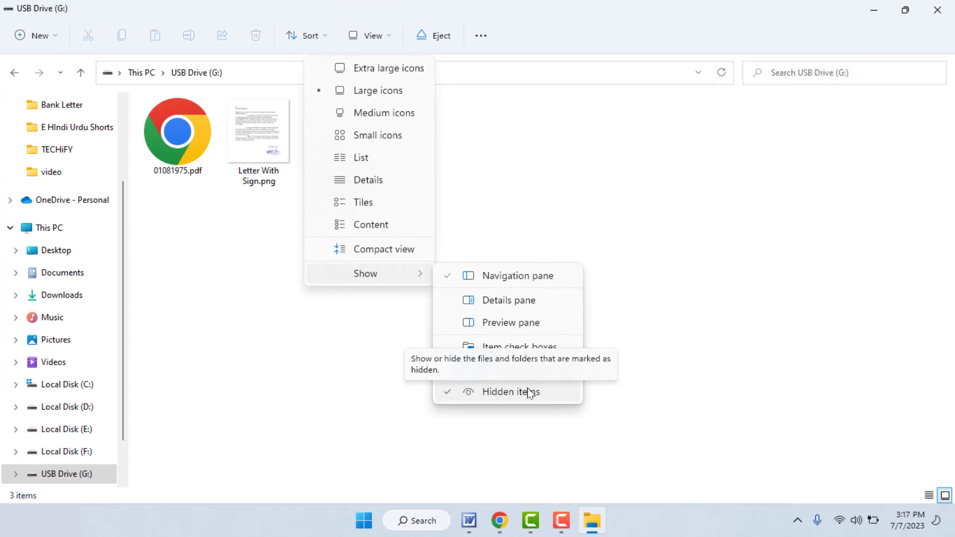
pyautogui.click(529, 393)
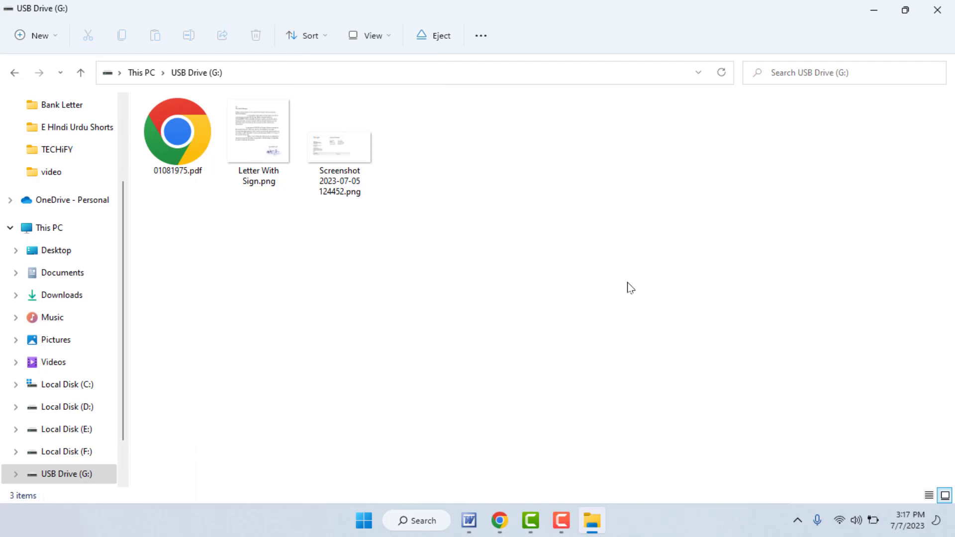
pyautogui.click(47, 476)
# Scan and repair USB Drive (G:) from Properties > Tools, confirm no errors, then close Explorer
pyautogui.hotkey('alt', 'Up')
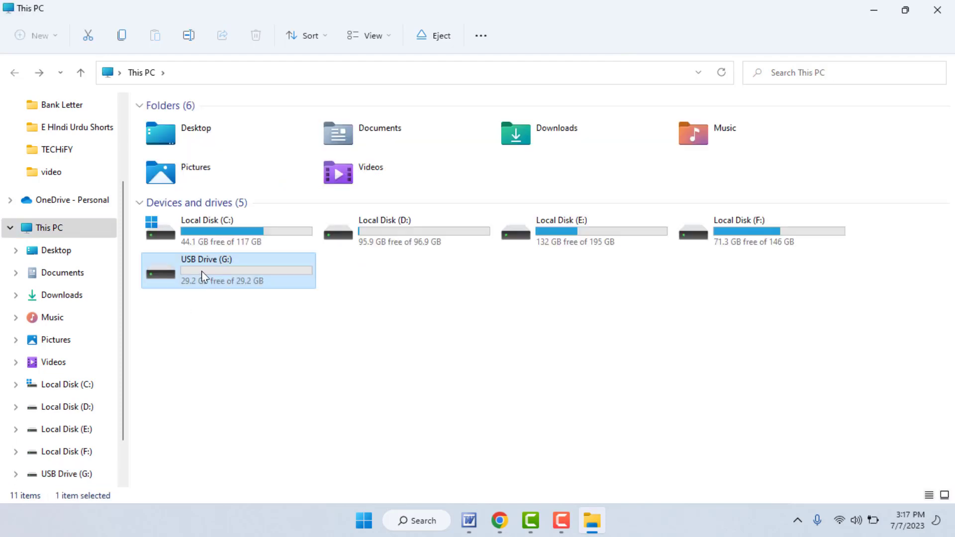
pyautogui.rightClick(201, 271)
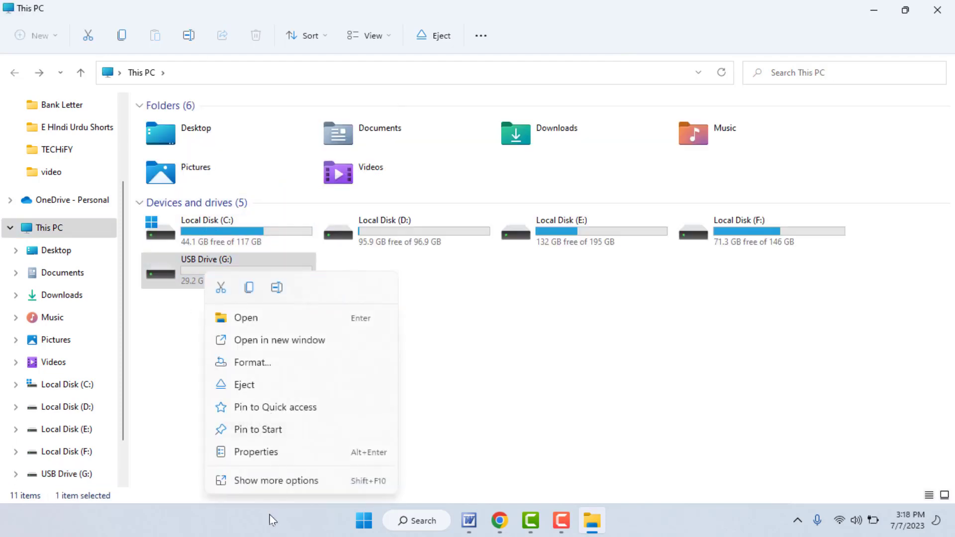
pyautogui.click(255, 452)
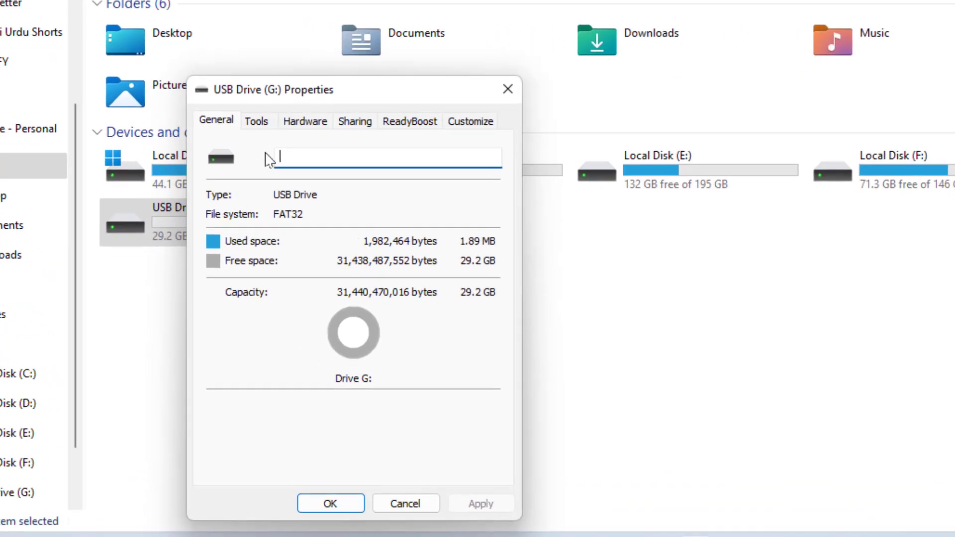
pyautogui.click(263, 172)
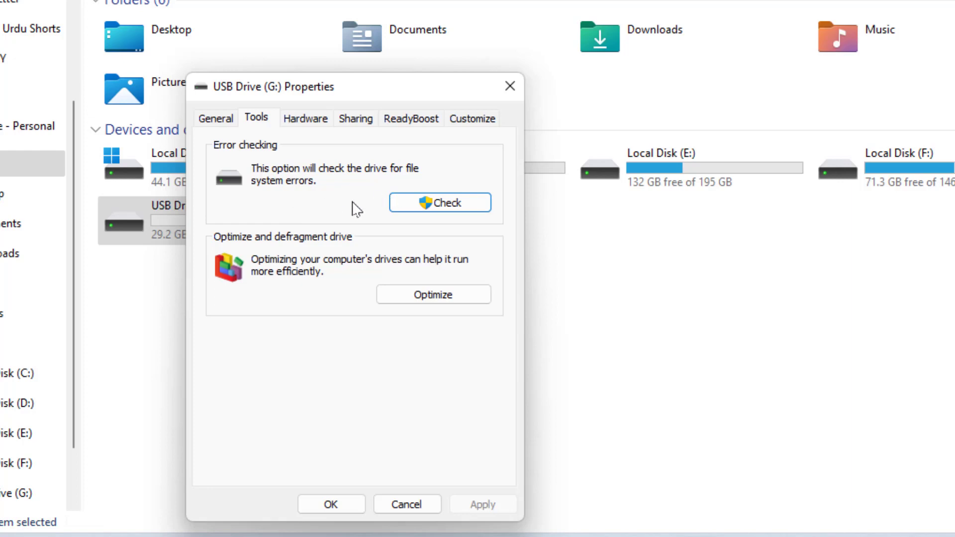
pyautogui.click(427, 205)
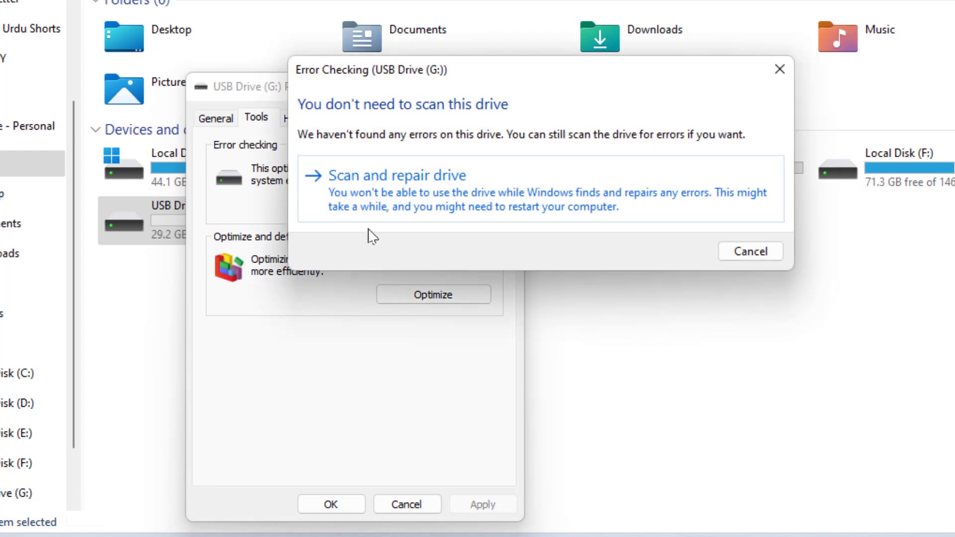
pyautogui.click(377, 205)
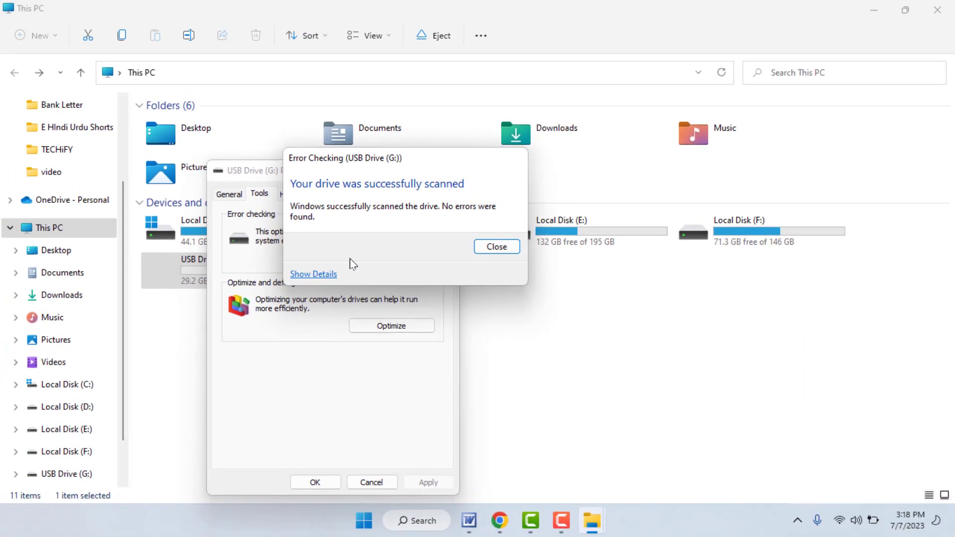
pyautogui.click(489, 250)
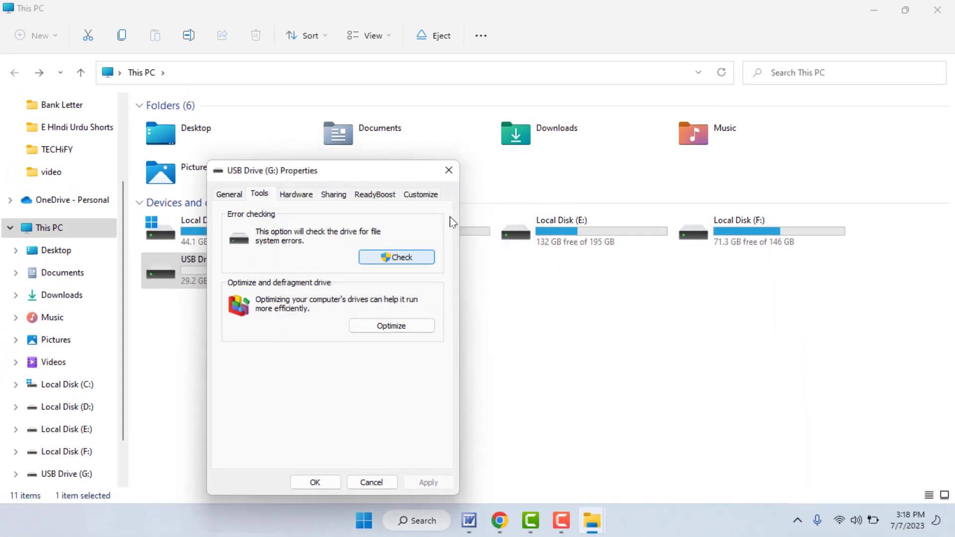
pyautogui.click(440, 177)
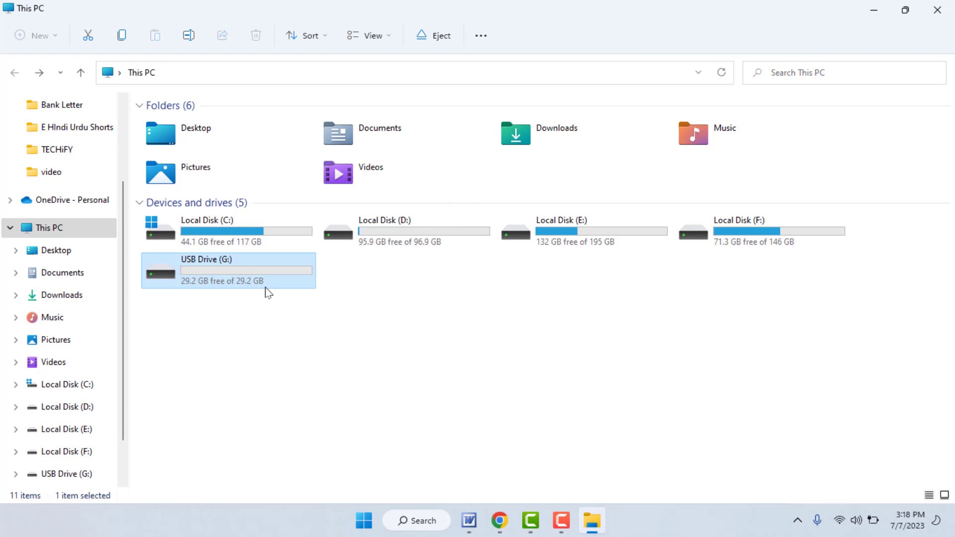
pyautogui.doubleClick(265, 288)
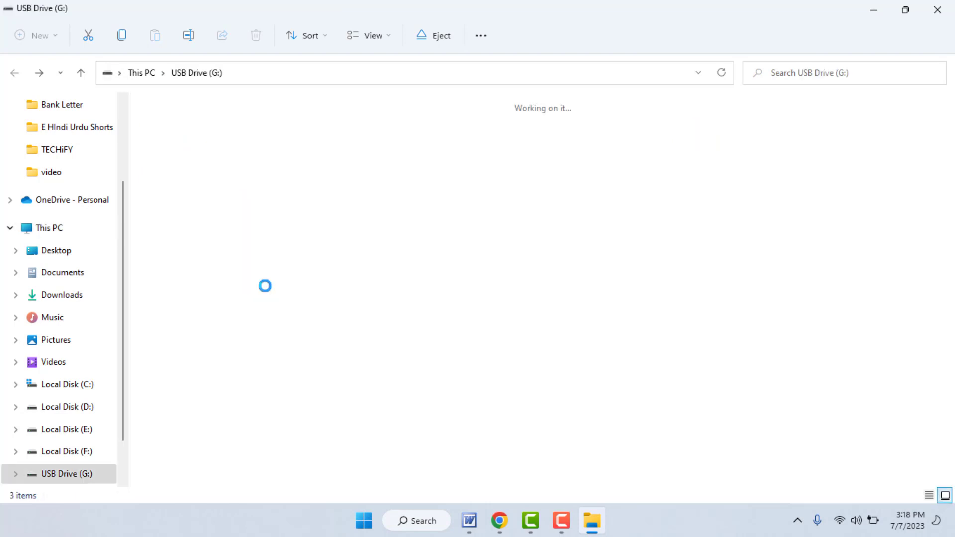
pyautogui.click(937, 10)
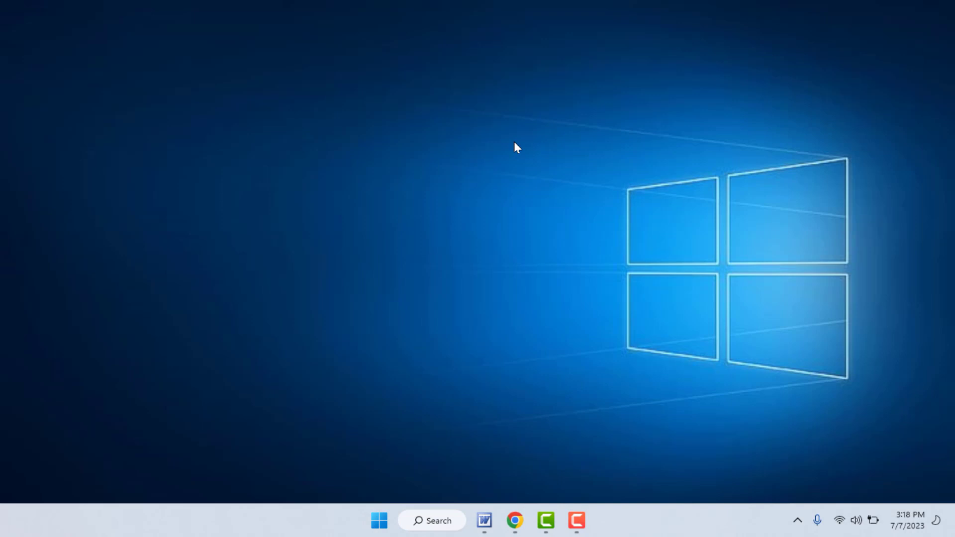
# Launch the Hardware and Devices troubleshooter from Run, cancel it, then reopen and close This PC
pyautogui.press('super+r')
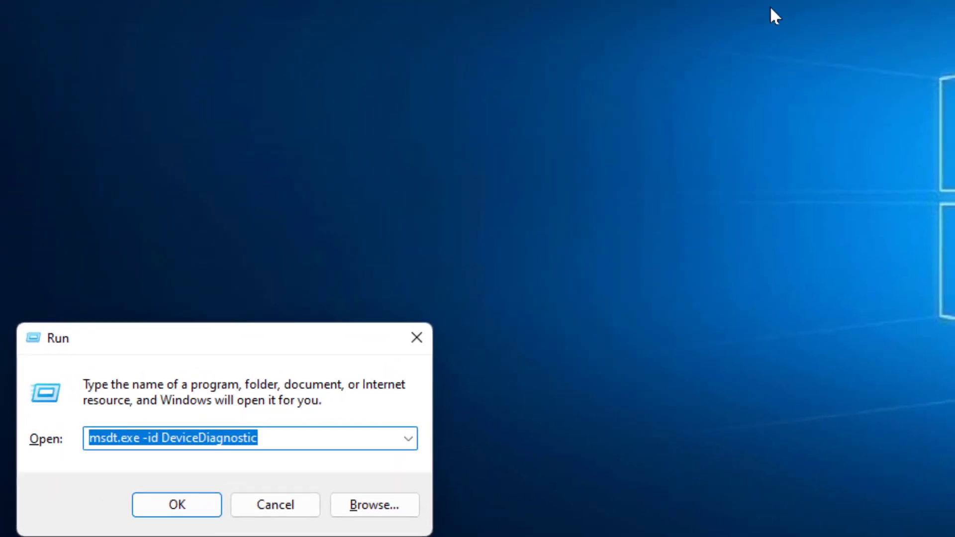
pyautogui.click(321, 441)
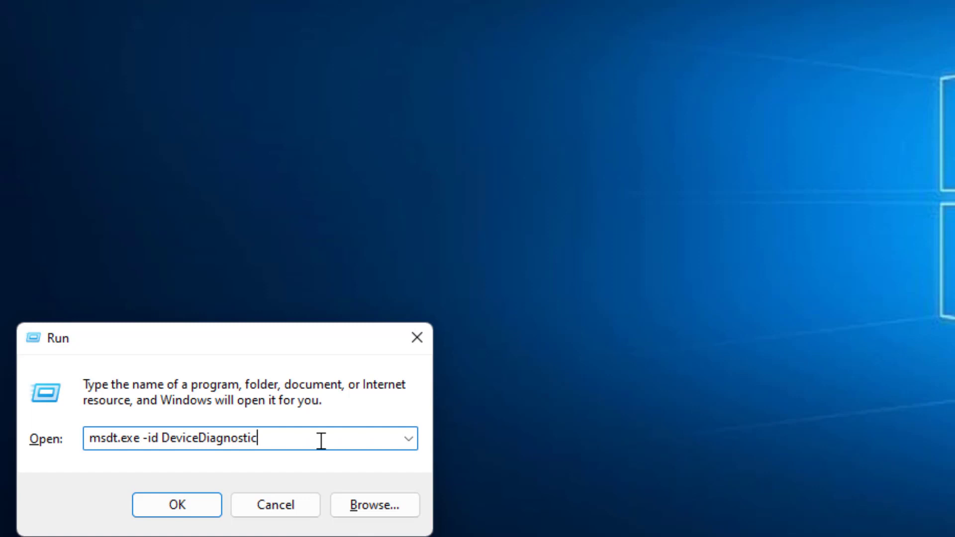
pyautogui.click(150, 512)
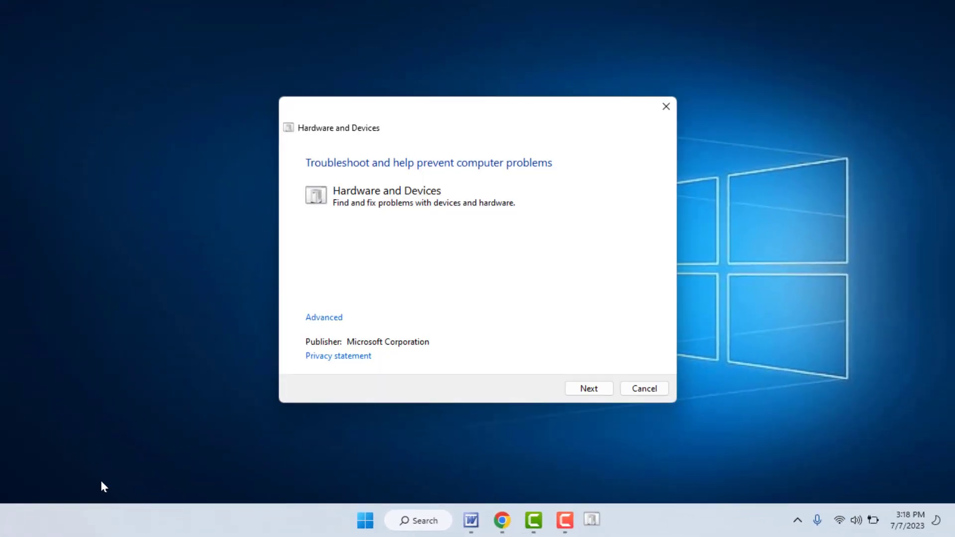
pyautogui.click(331, 319)
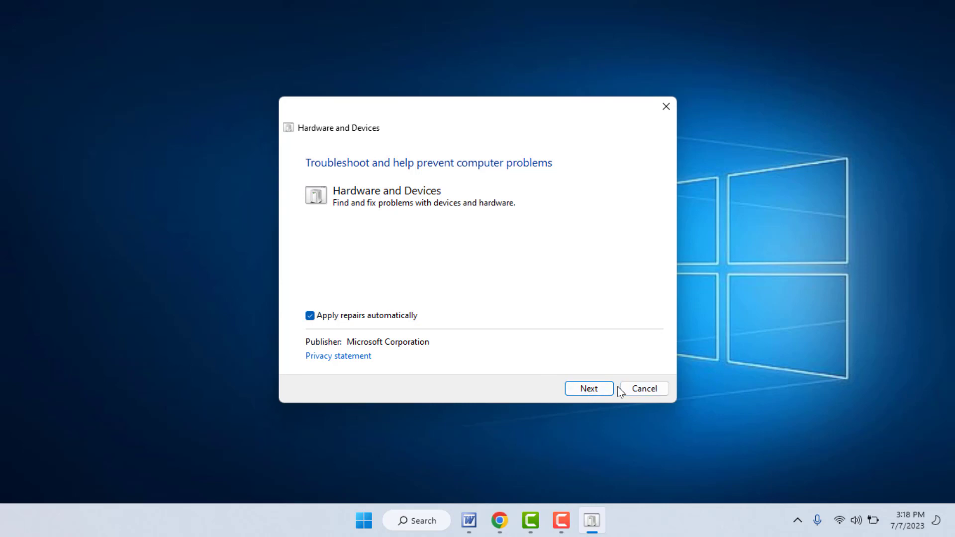
pyautogui.click(665, 388)
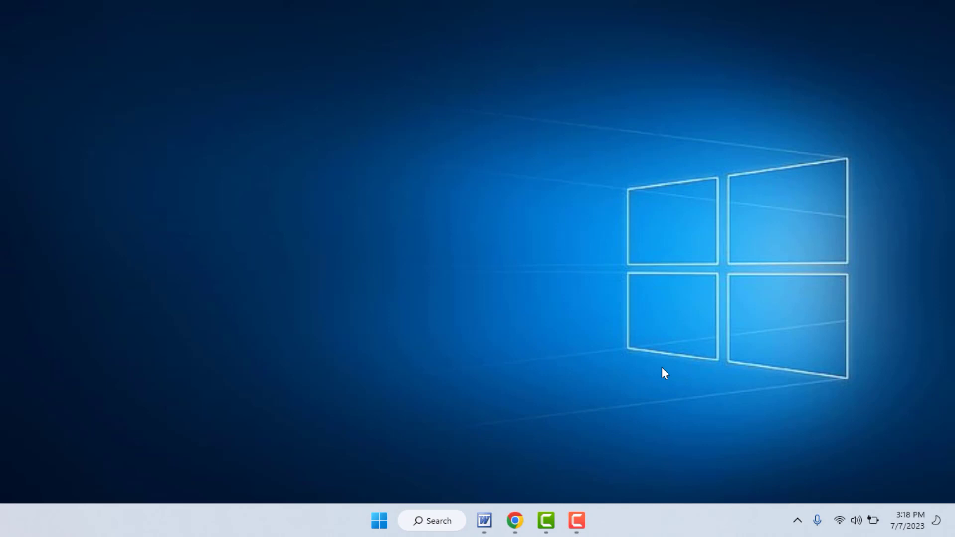
pyautogui.press('super+e')
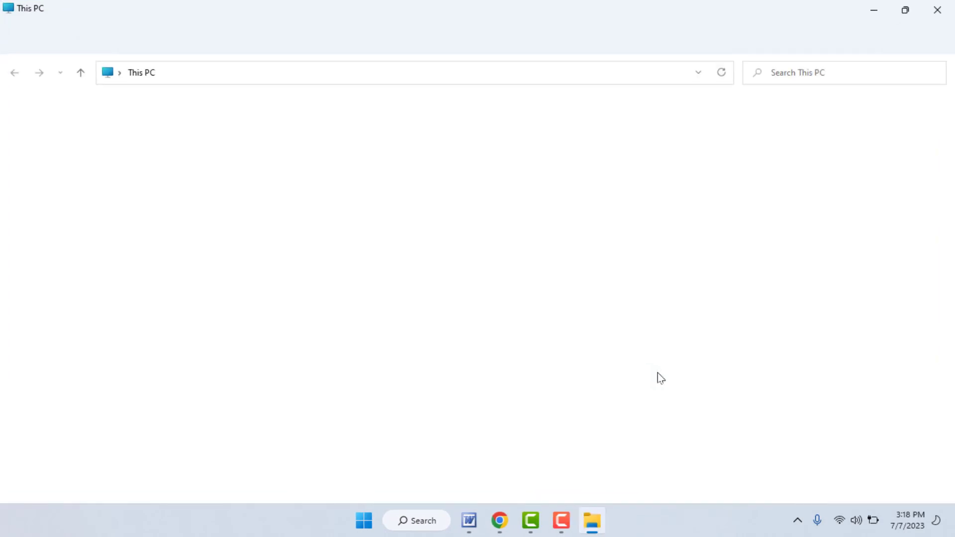
pyautogui.click(937, 10)
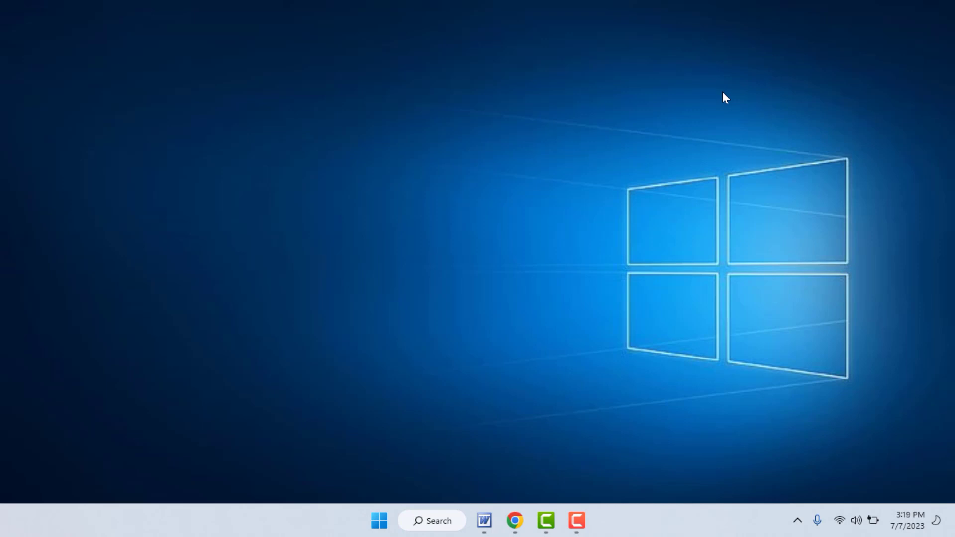
# Auto-search a driver for USB Root Hub (USB 3.0) in Device Manager; the best one is already installed
pyautogui.press('super+x')
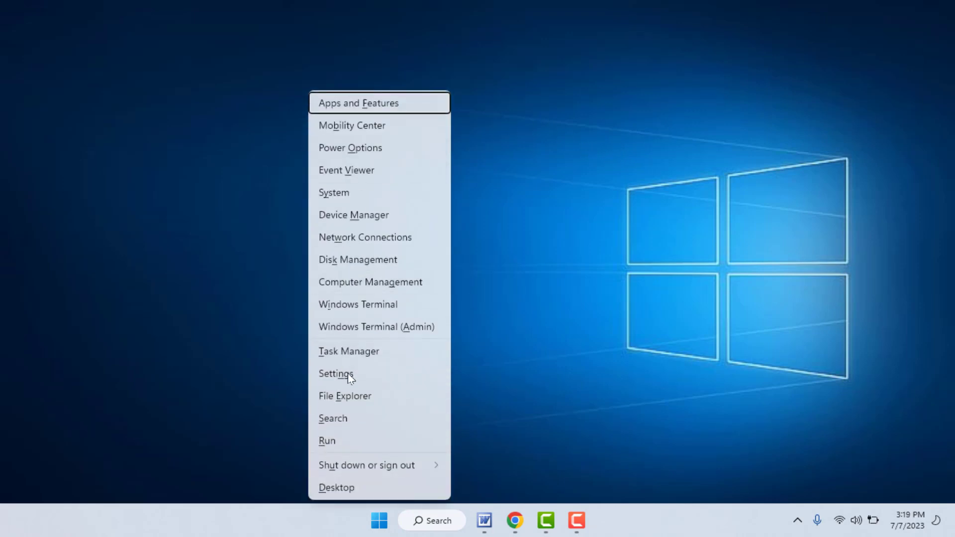
pyautogui.press('m')
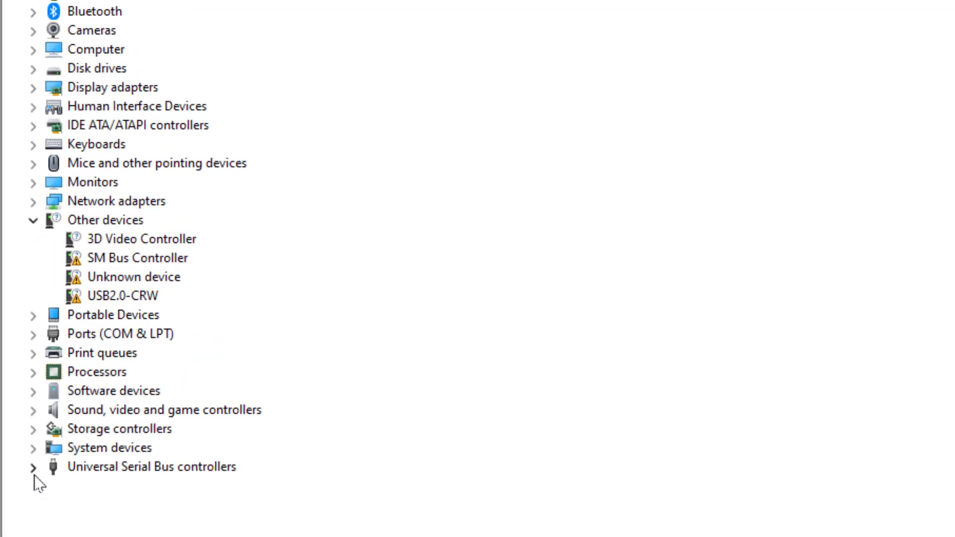
pyautogui.click(33, 469)
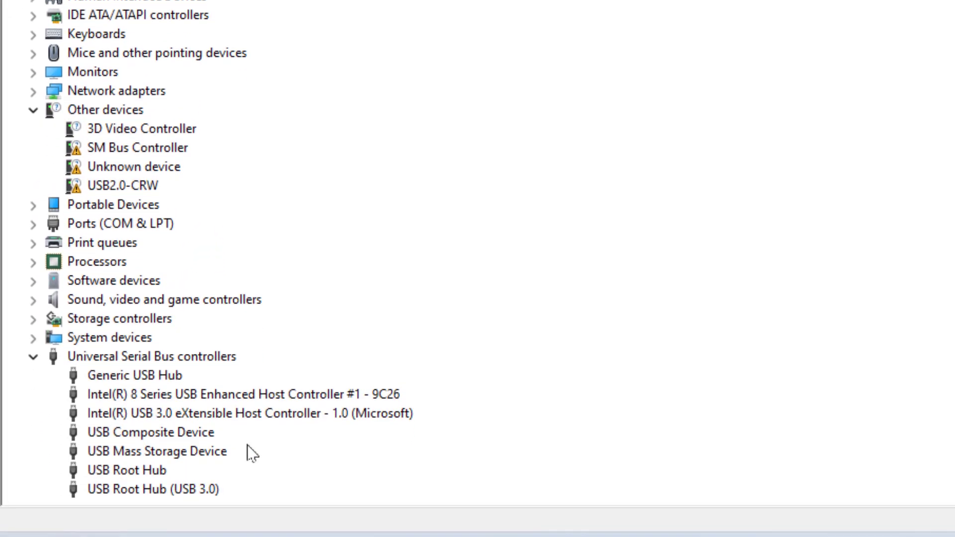
pyautogui.rightClick(178, 492)
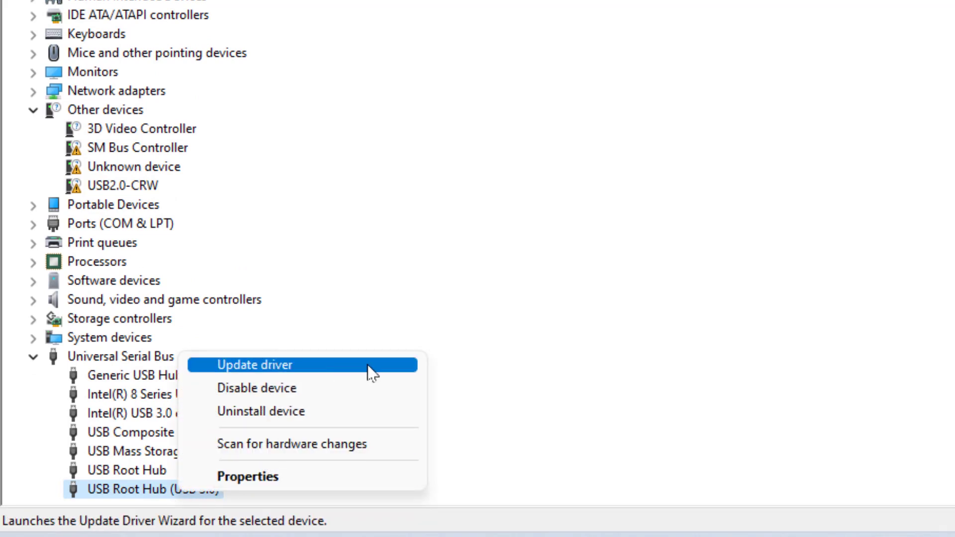
pyautogui.click(367, 367)
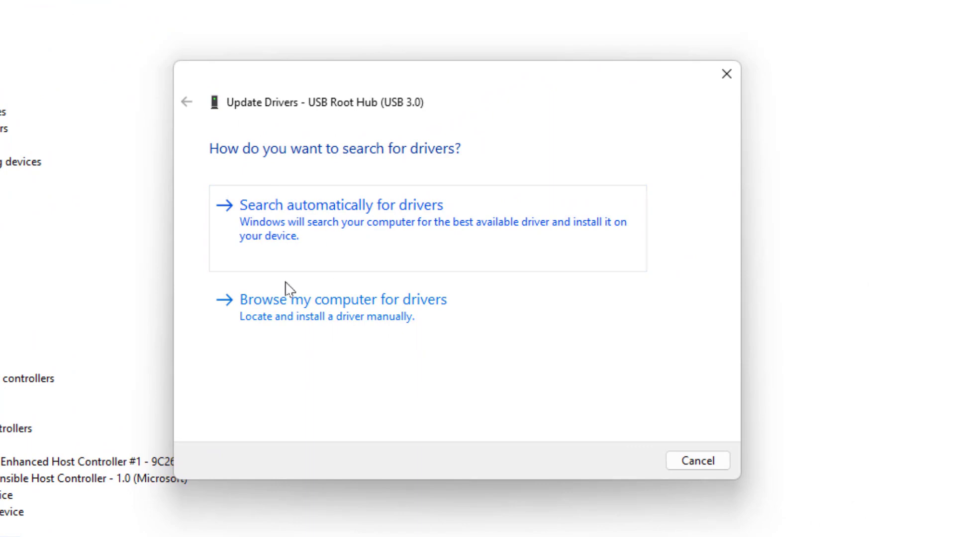
pyautogui.click(315, 245)
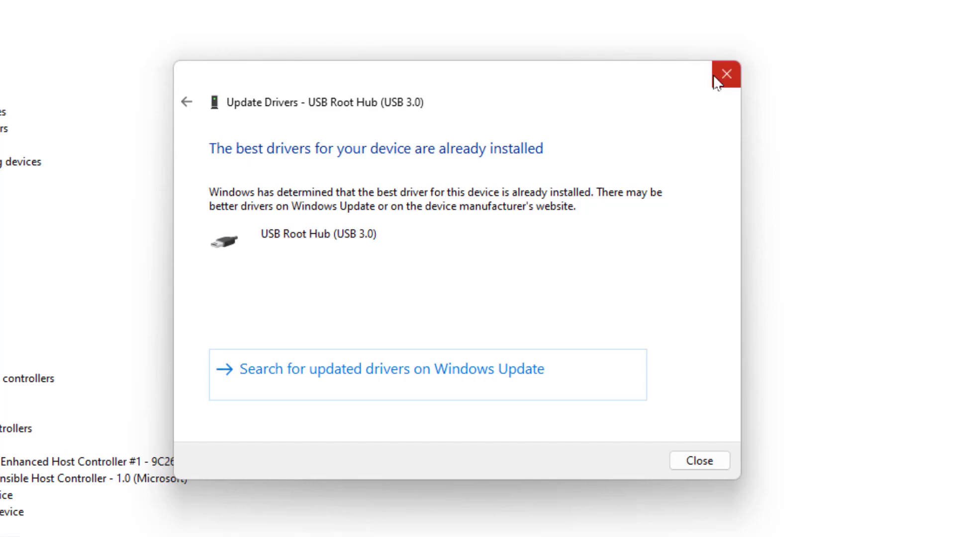
pyautogui.click(726, 75)
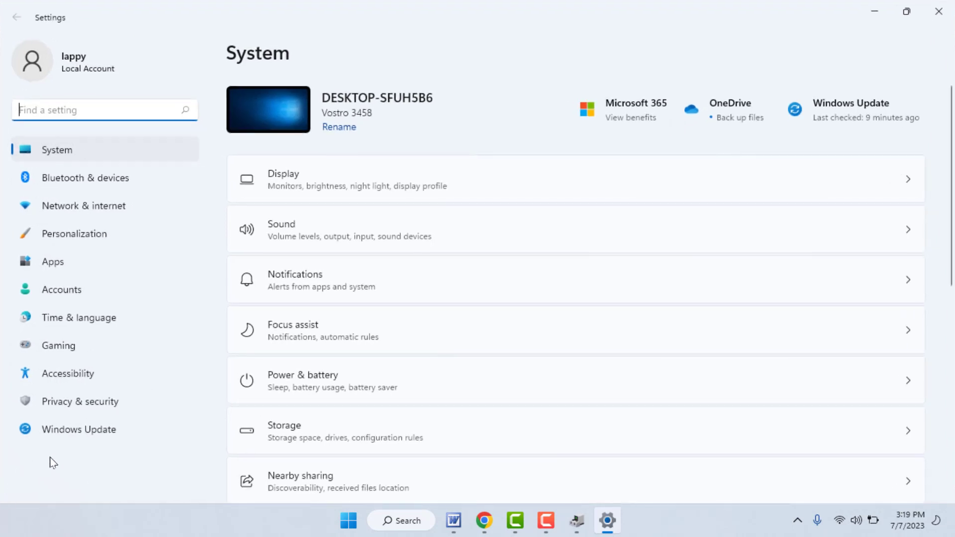
pyautogui.click(88, 432)
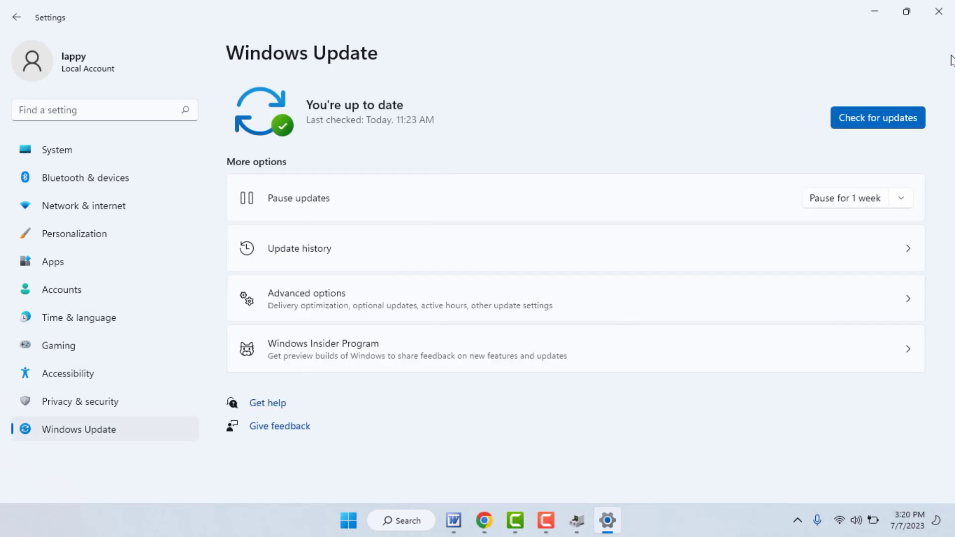
pyautogui.click(939, 11)
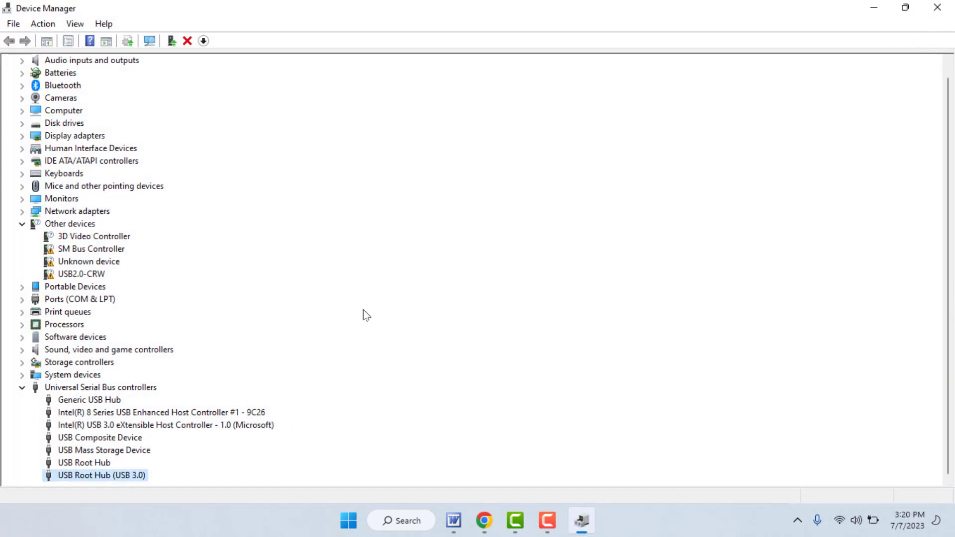
pyautogui.rightClick(135, 478)
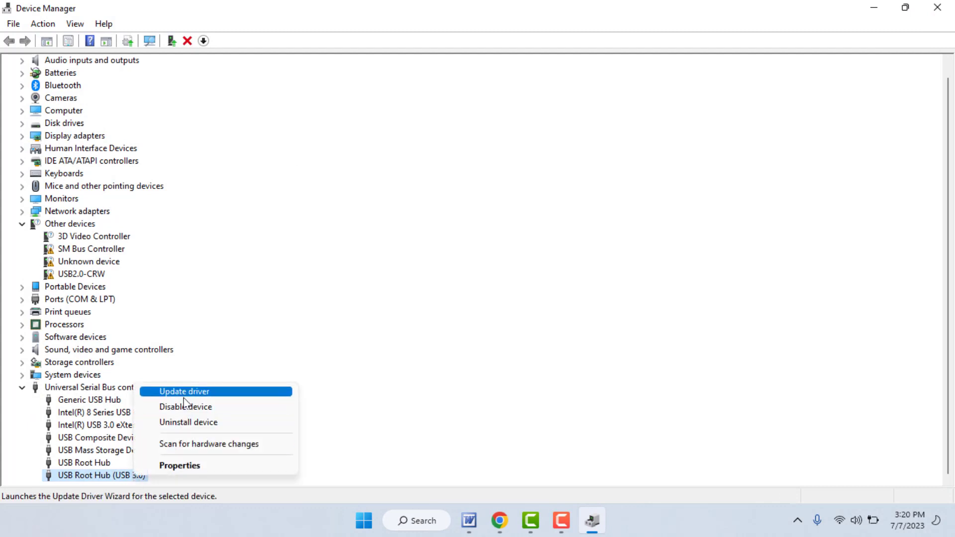
pyautogui.click(184, 391)
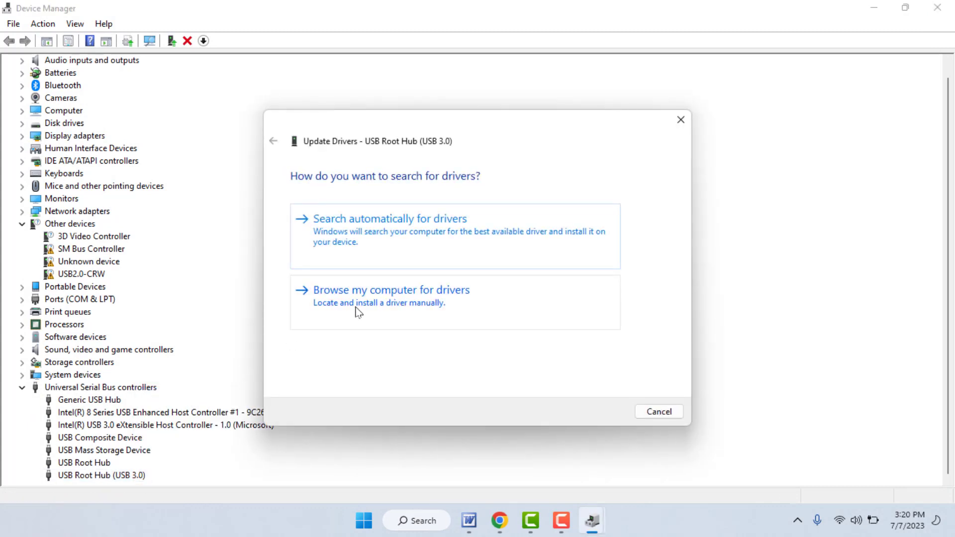
pyautogui.click(380, 308)
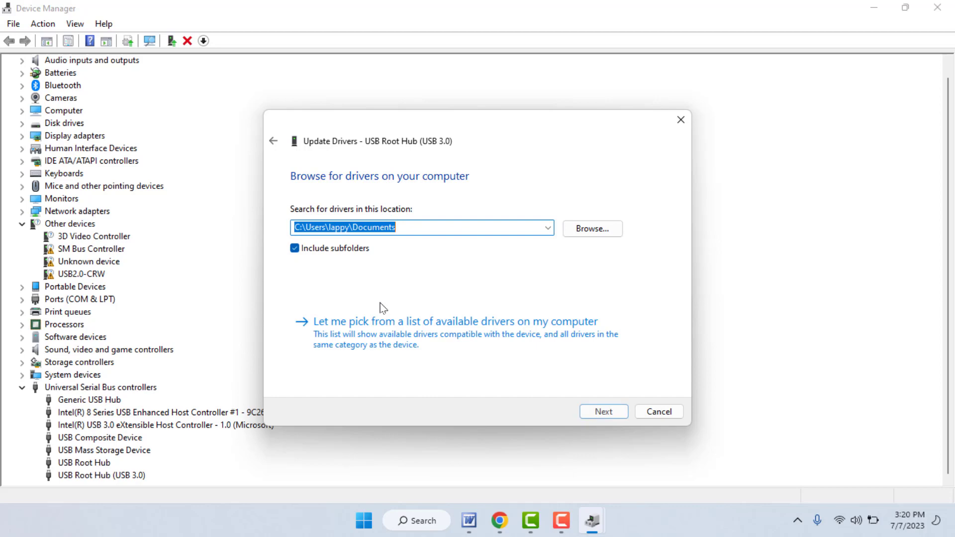
pyautogui.click(357, 331)
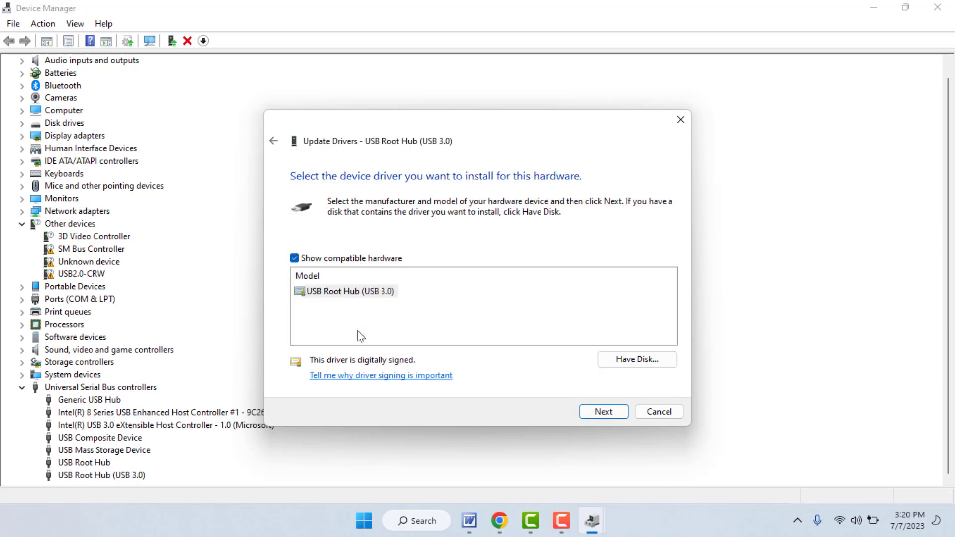
pyautogui.click(335, 293)
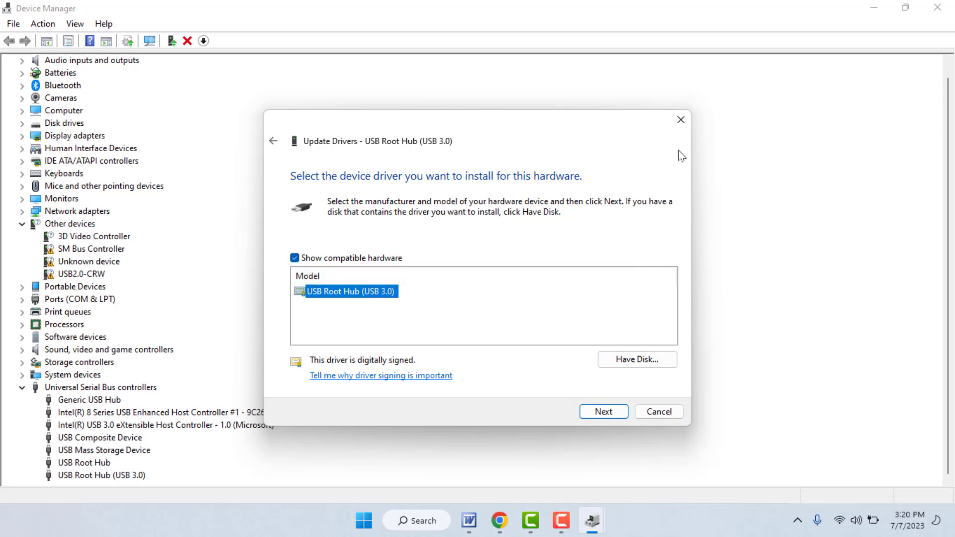
pyautogui.click(681, 120)
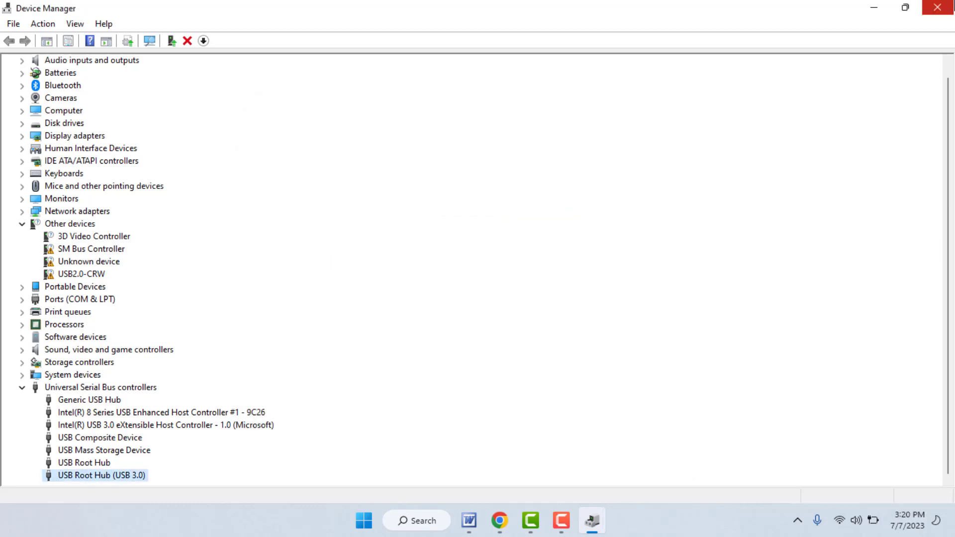